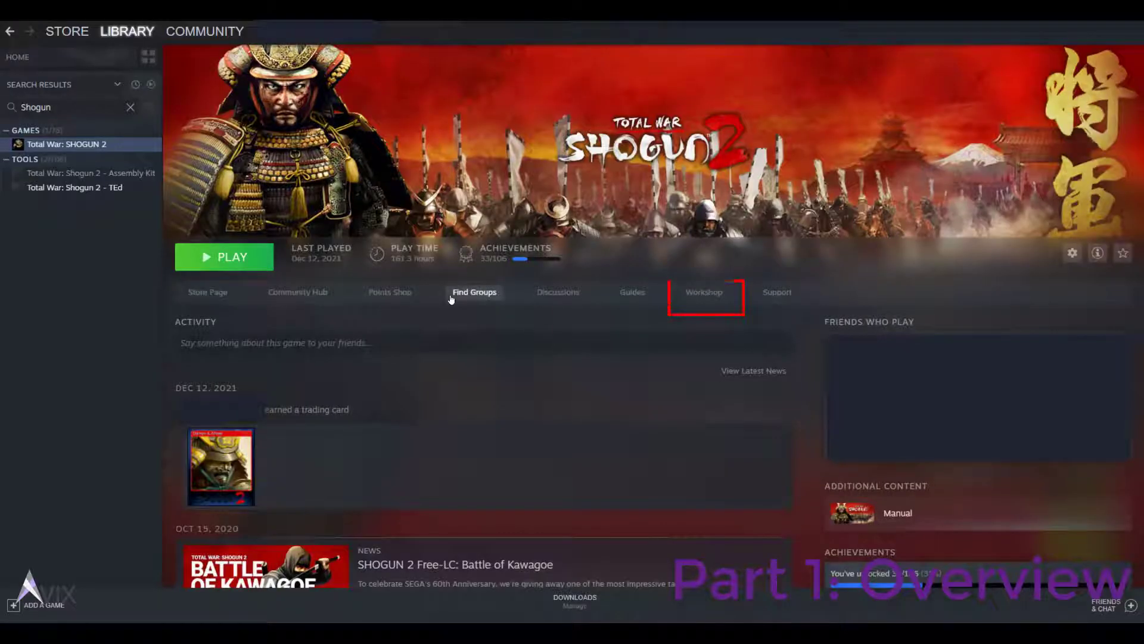
# Open the Shogun 2 Workshop and go to the Japan '84 mod page from the Most Popular list.
pyautogui.click(711, 300)
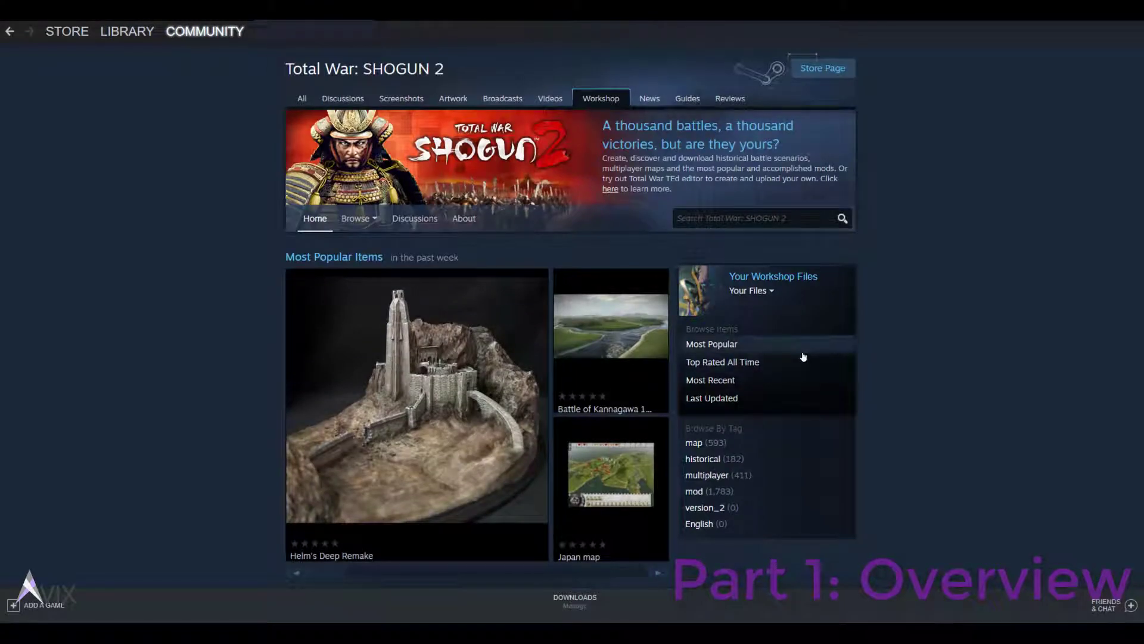
pyautogui.scroll(-7, 775, 381)
pyautogui.scroll(4, 736, 391)
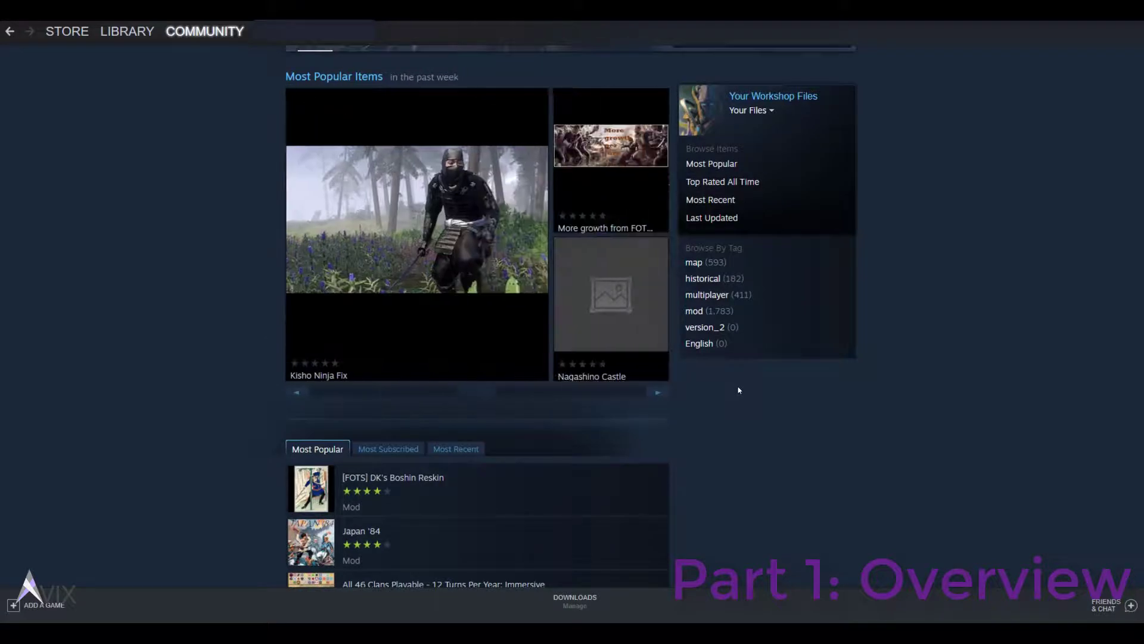
pyautogui.scroll(-4, 738, 388)
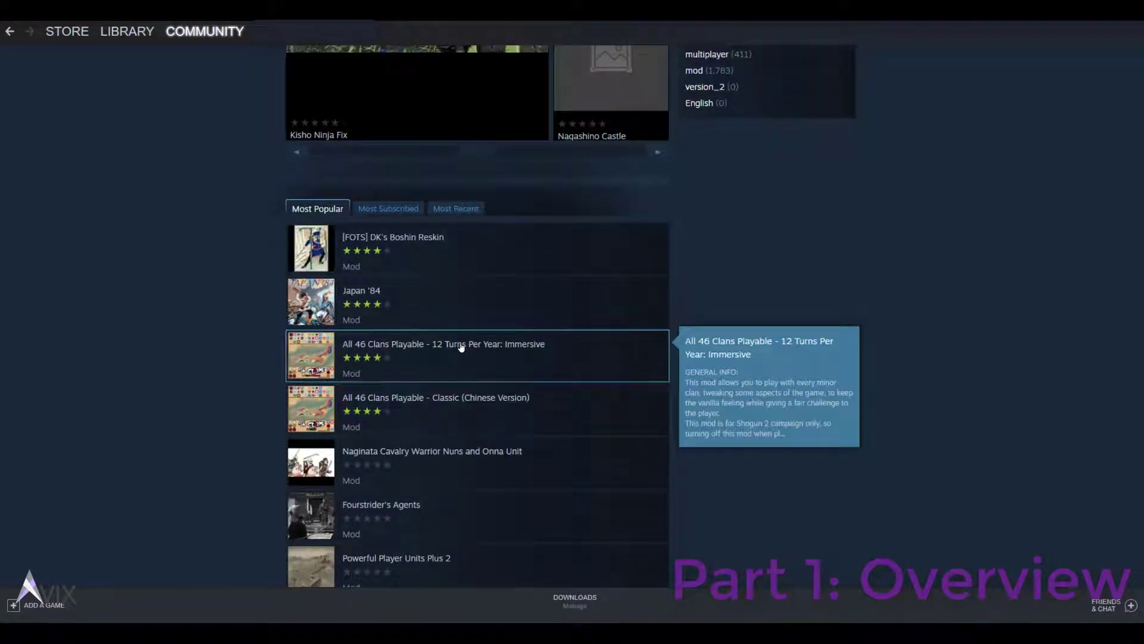
pyautogui.click(577, 323)
pyautogui.scroll(-1, 511, 356)
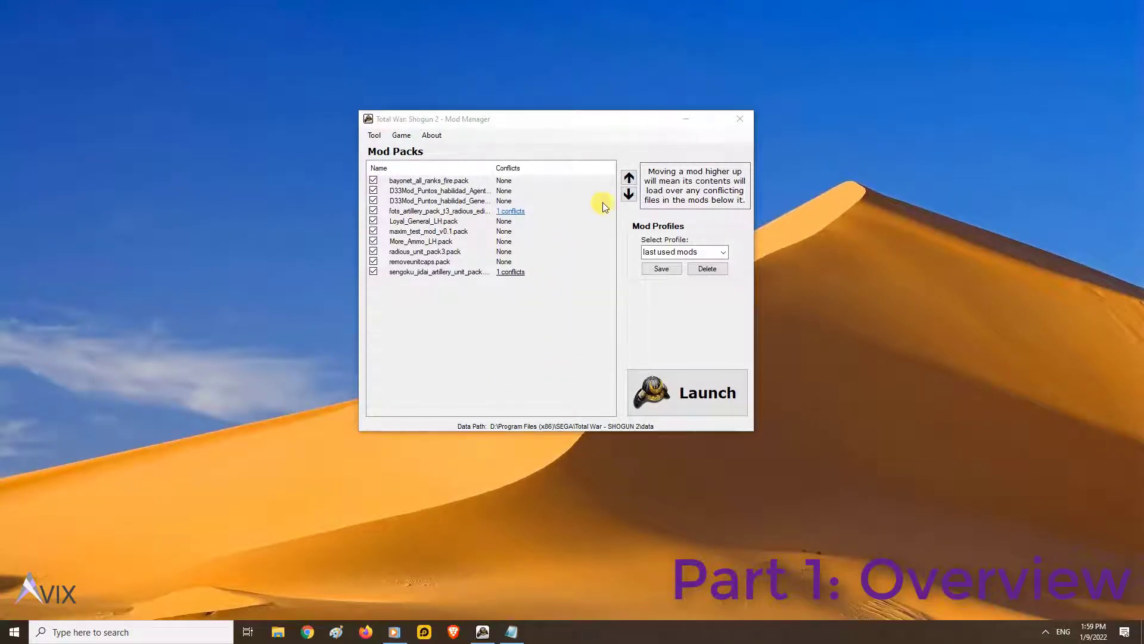
# Move the D33Mod_Puntos_habilidad_Agentes pack up and down, leaving it second below bayonet_all_ranks_fire.pack.
pyautogui.click(553, 191)
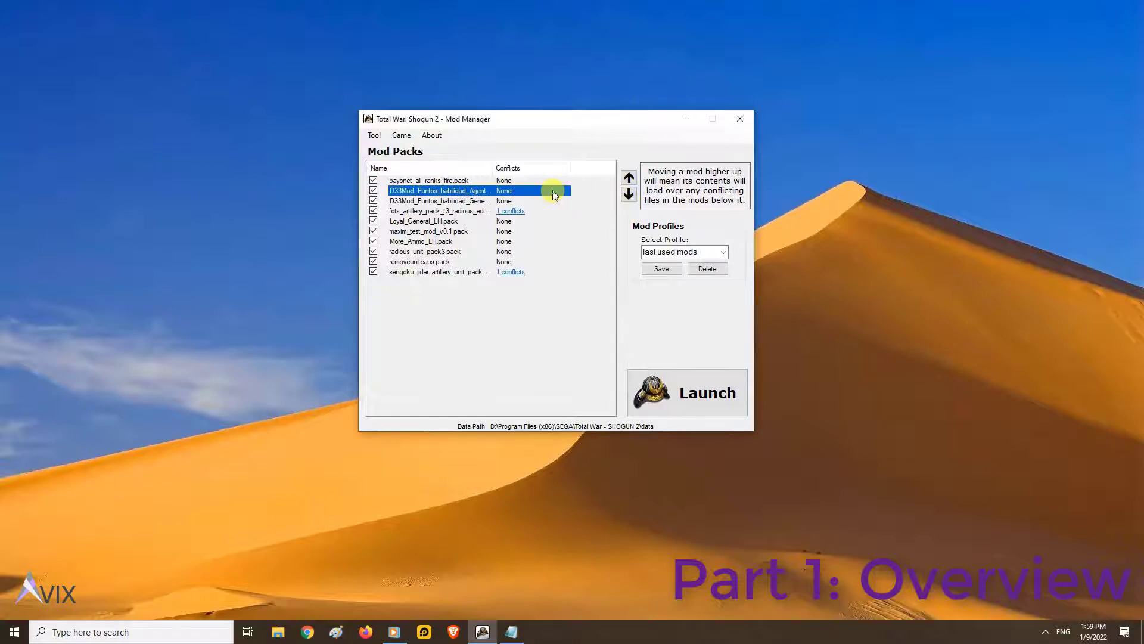
pyautogui.click(629, 178)
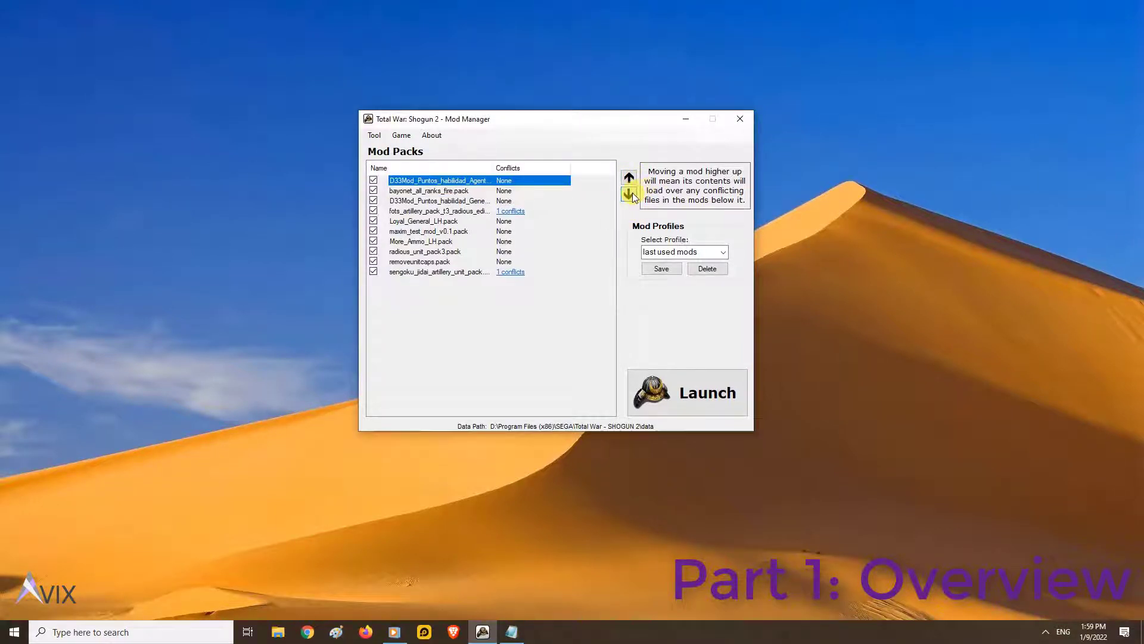
pyautogui.click(630, 194)
pyautogui.click(630, 194)
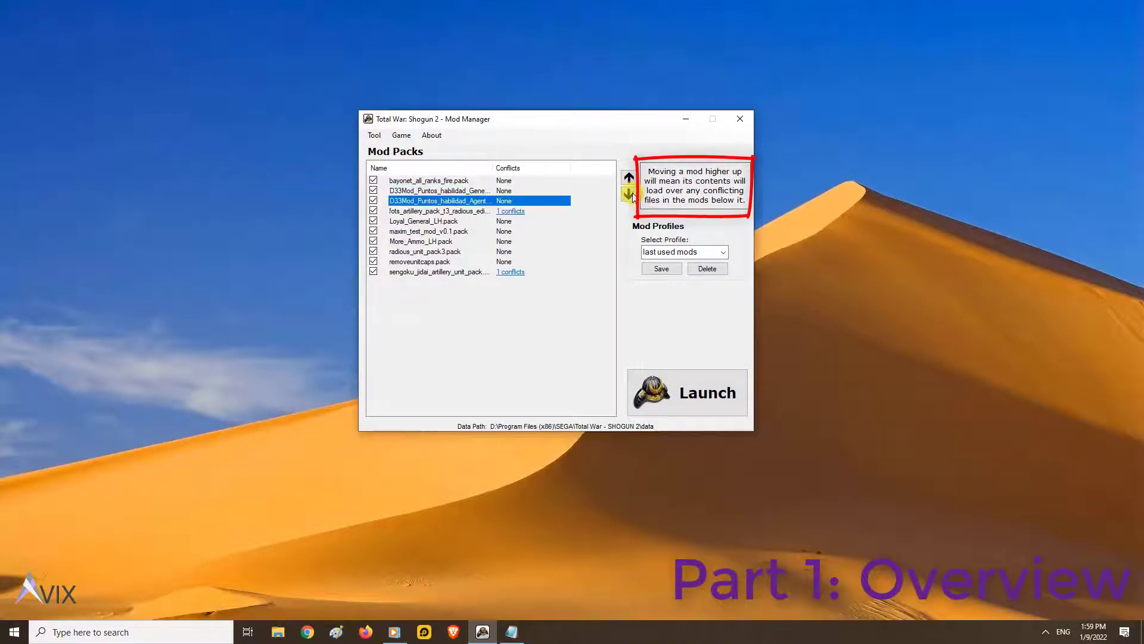
pyautogui.click(629, 178)
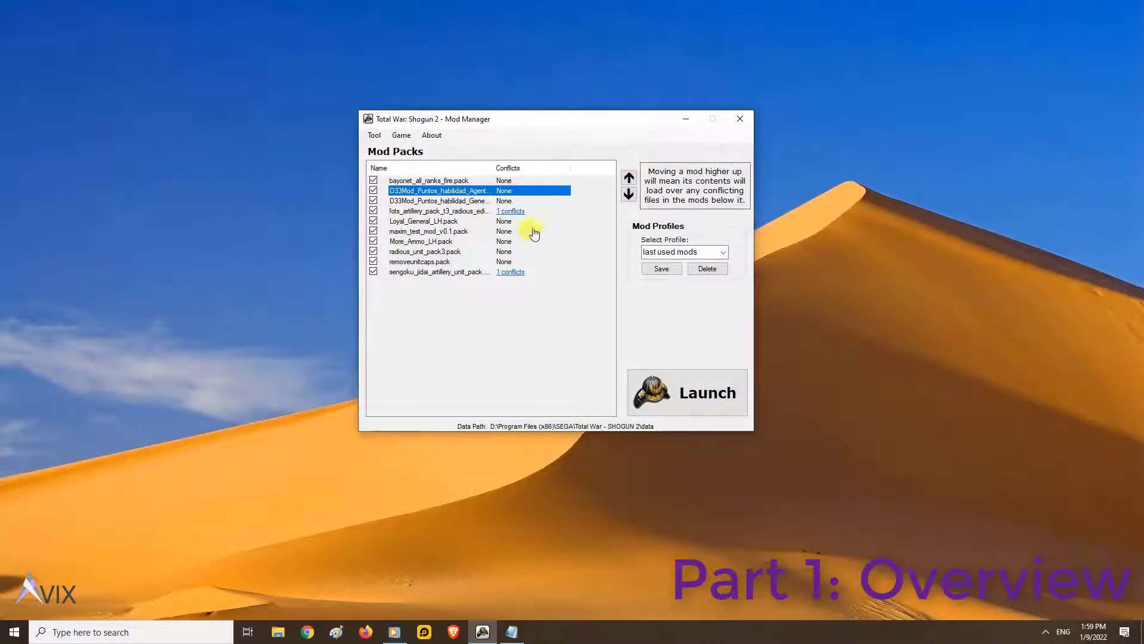
pyautogui.moveTo(523, 212)
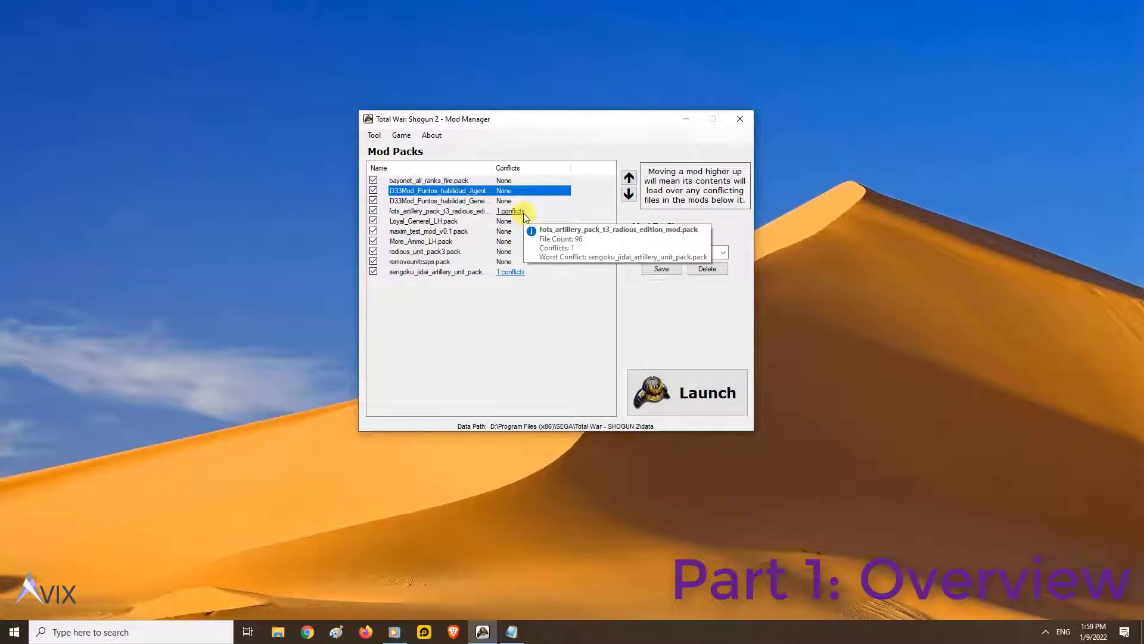
pyautogui.click(524, 213)
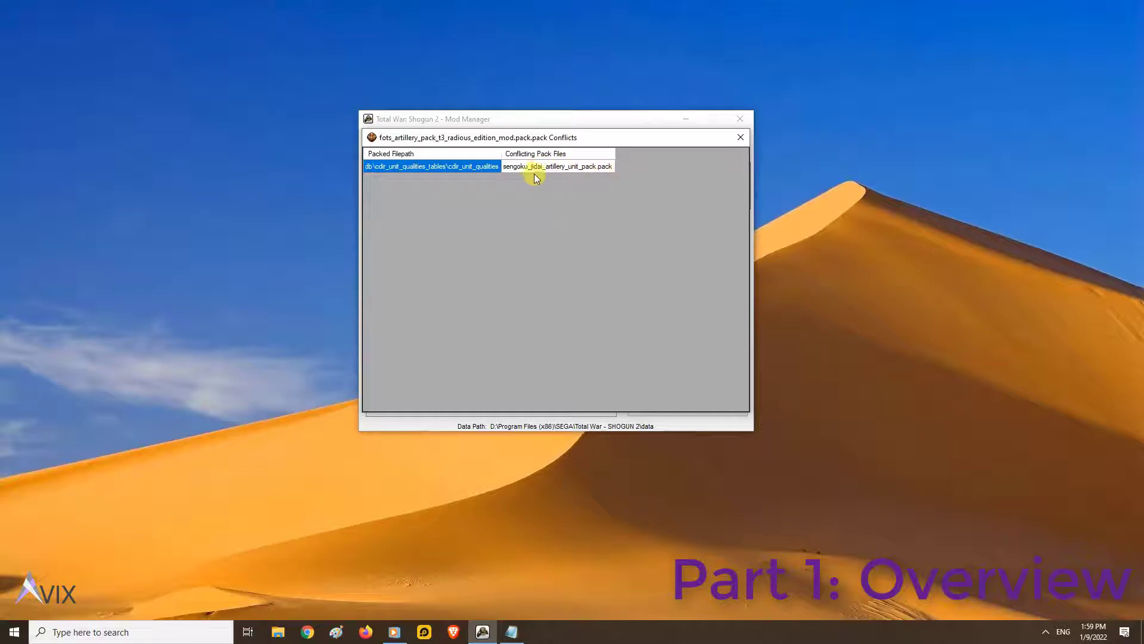
pyautogui.click(740, 138)
pyautogui.click(512, 272)
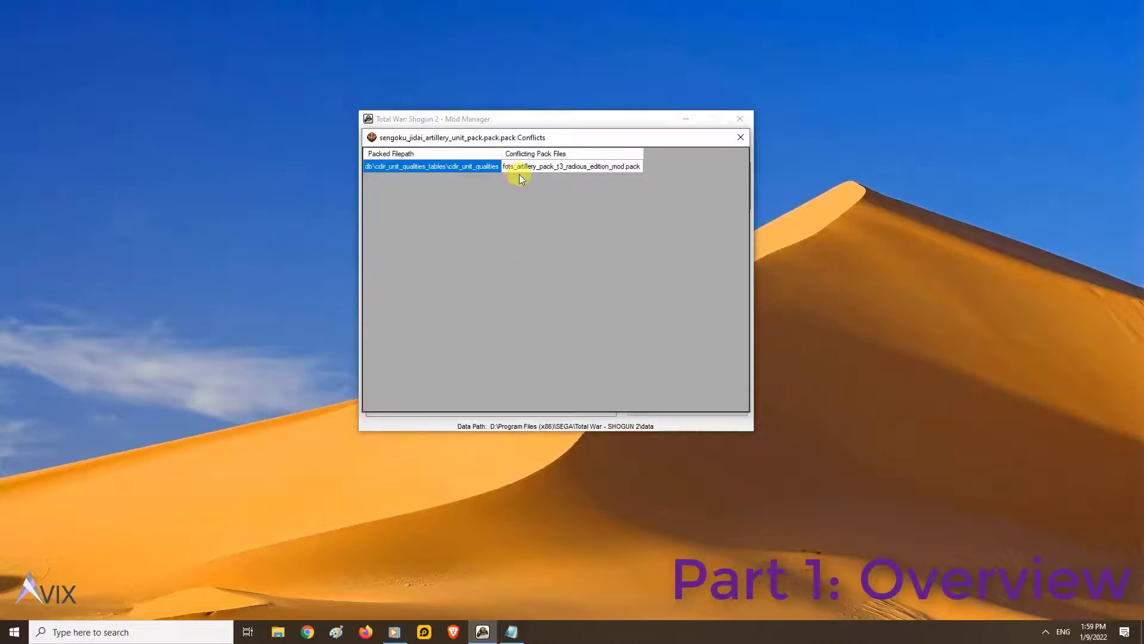
pyautogui.click(741, 137)
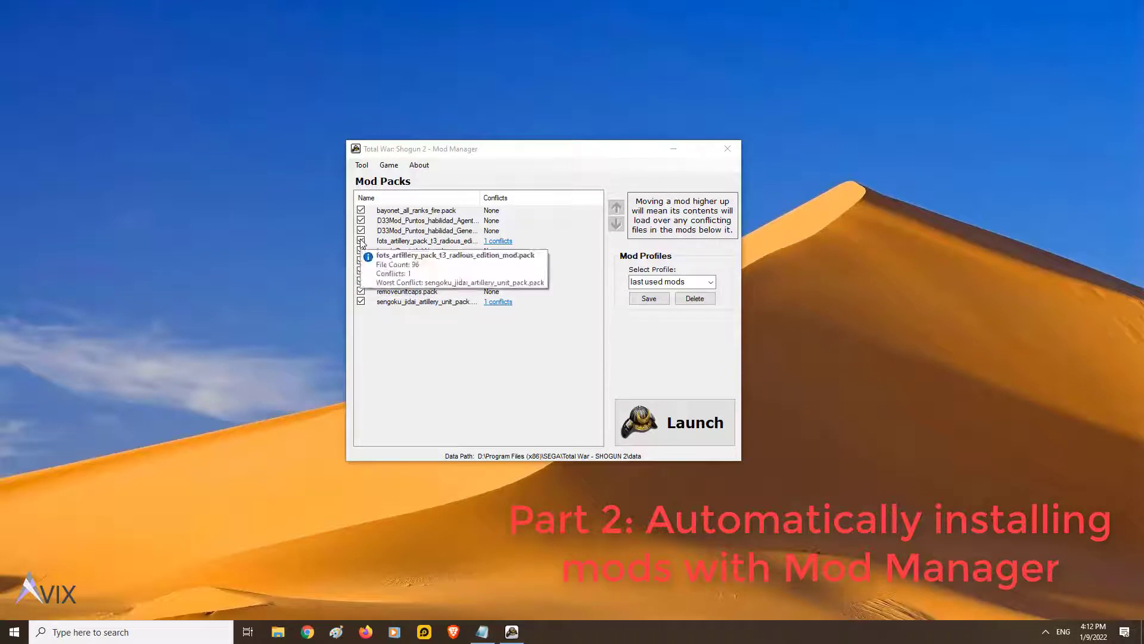
# Uncheck and recheck the fots artillery, D33Mod general skills and D33Mod agents skills packs, keeping all enabled.
pyautogui.click(361, 242)
pyautogui.click(361, 242)
pyautogui.click(361, 231)
pyautogui.click(360, 231)
pyautogui.click(361, 221)
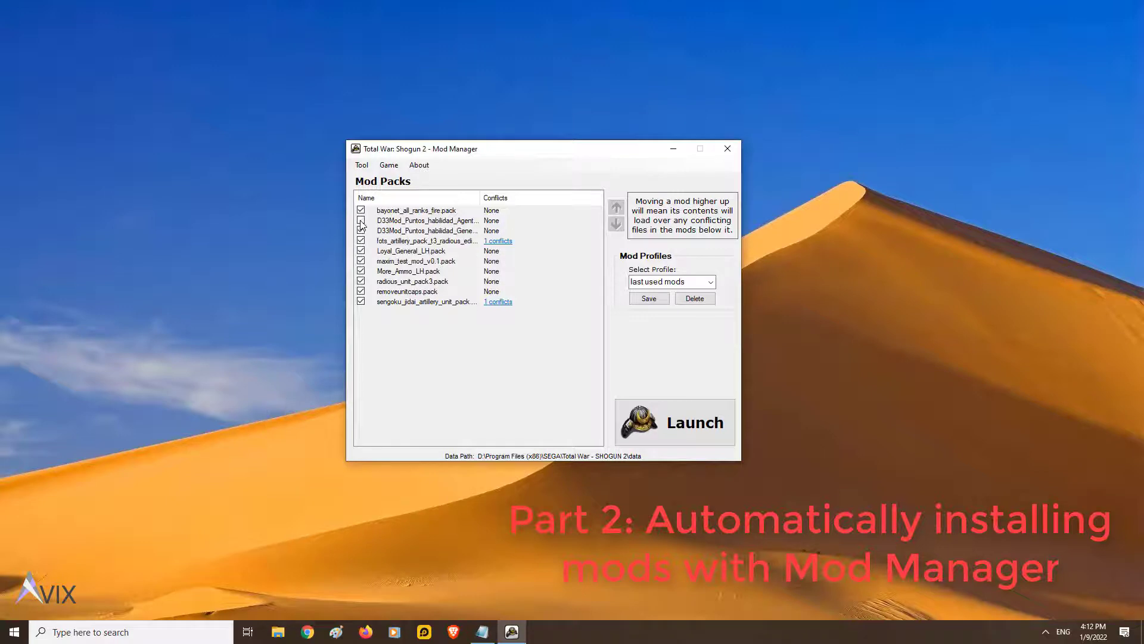
pyautogui.click(362, 221)
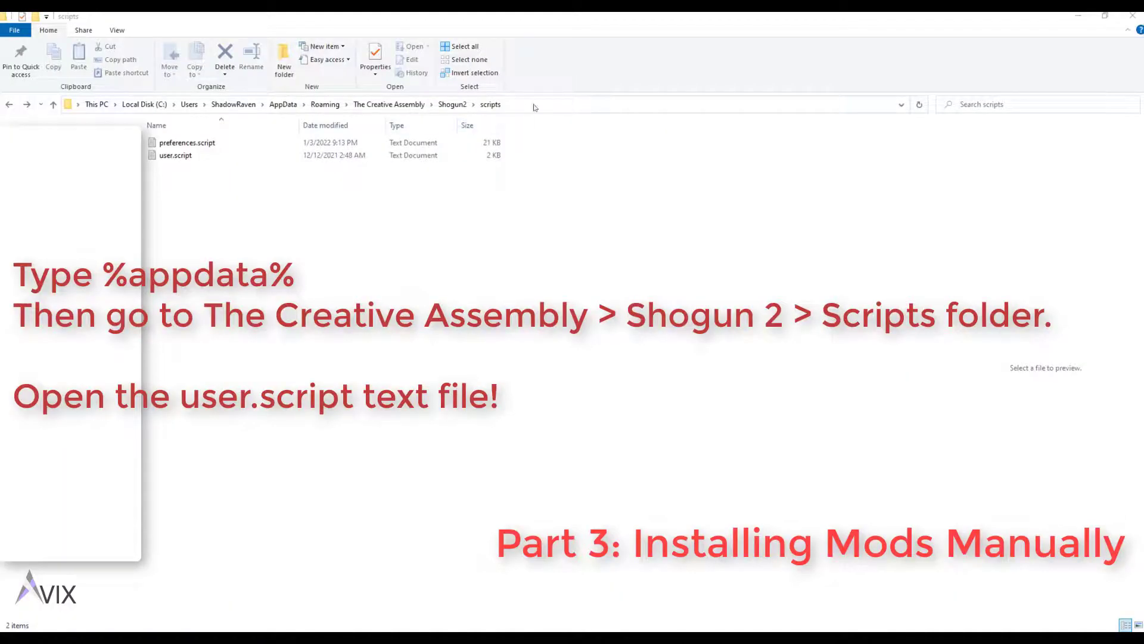
# Go to %appdata%, open The Creative Assembly > Shogun2 > scripts, and select user.script.
pyautogui.click(534, 103)
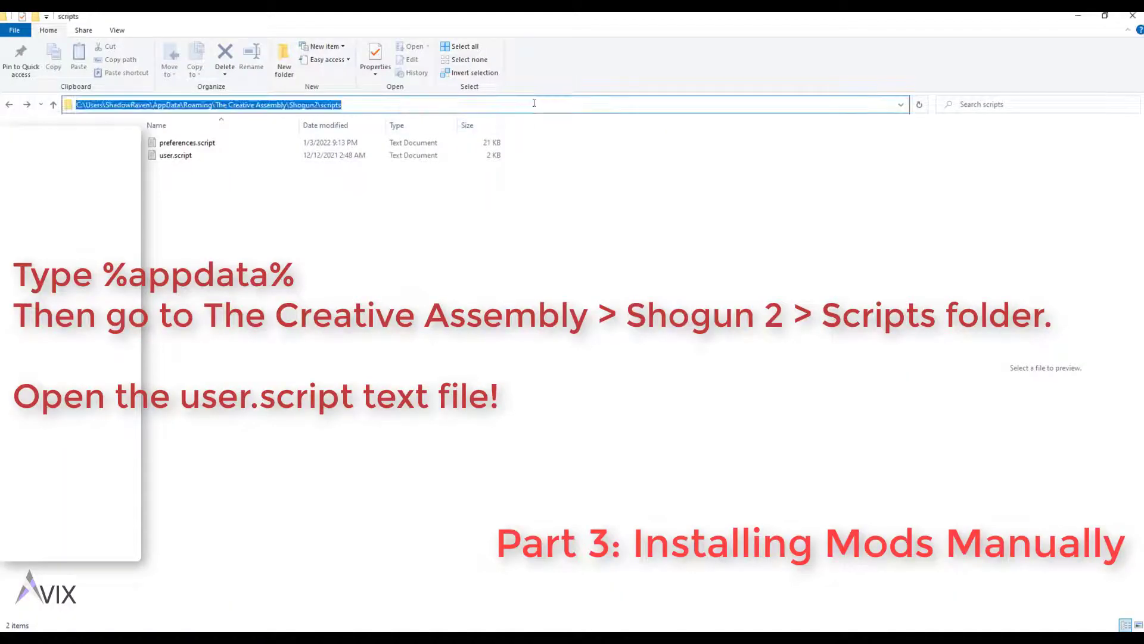
pyautogui.write('%app')
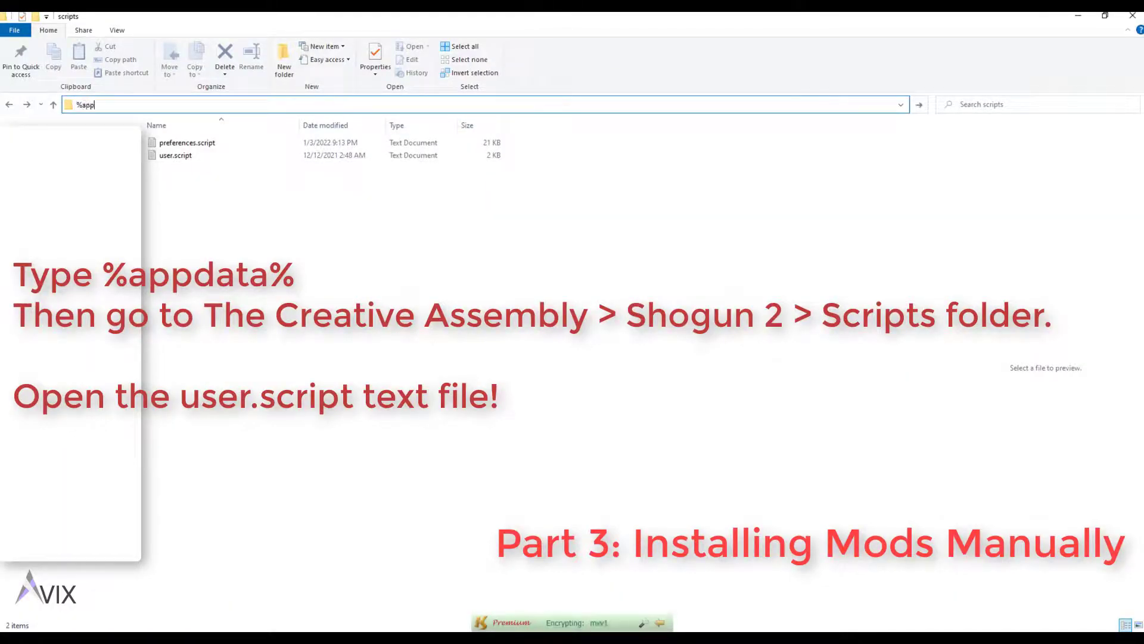
pyautogui.write('data%')
pyautogui.press('Return')
pyautogui.scroll(-4, 309, 603)
pyautogui.click(310, 608)
pyautogui.scroll(-1, 310, 603)
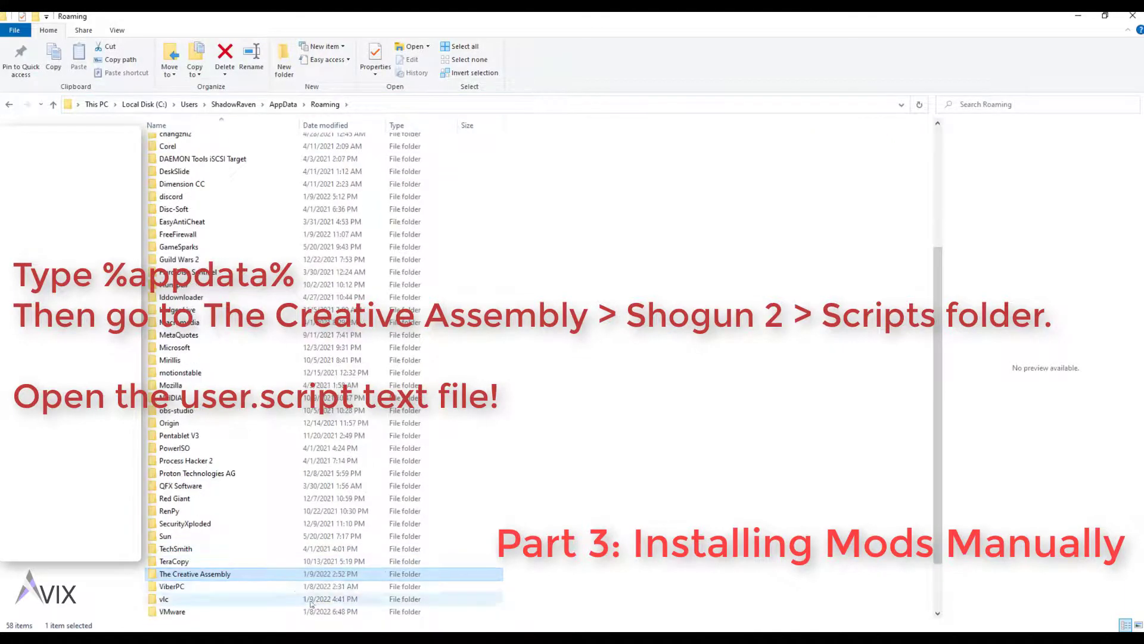
pyautogui.doubleClick(247, 572)
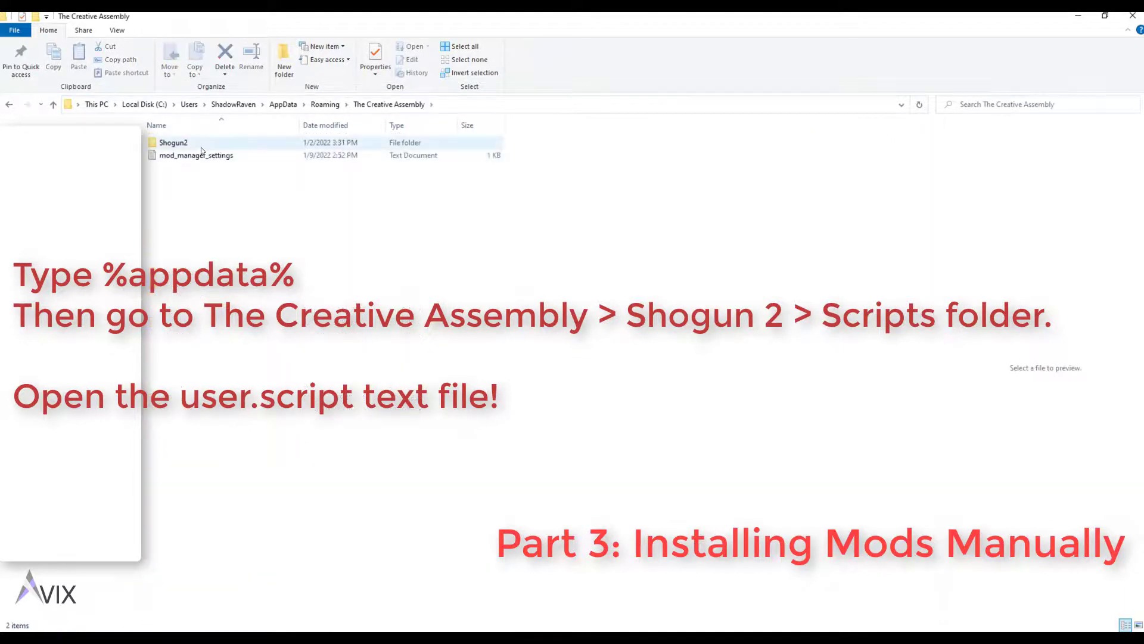
pyautogui.doubleClick(201, 149)
pyautogui.doubleClick(217, 305)
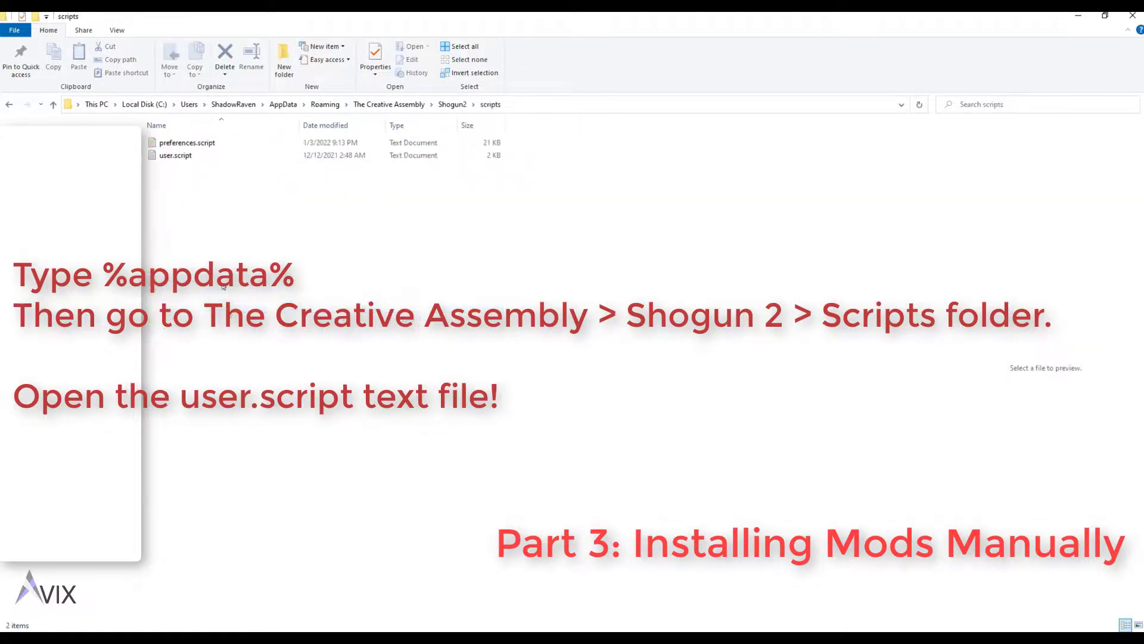
pyautogui.click(191, 156)
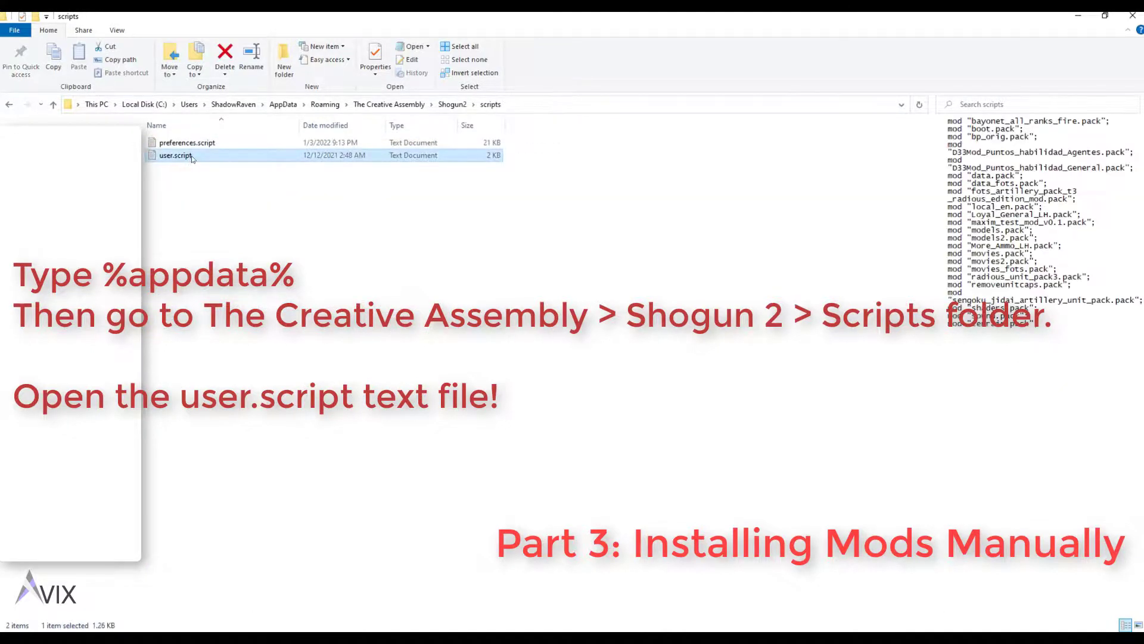
pyautogui.doubleClick(201, 158)
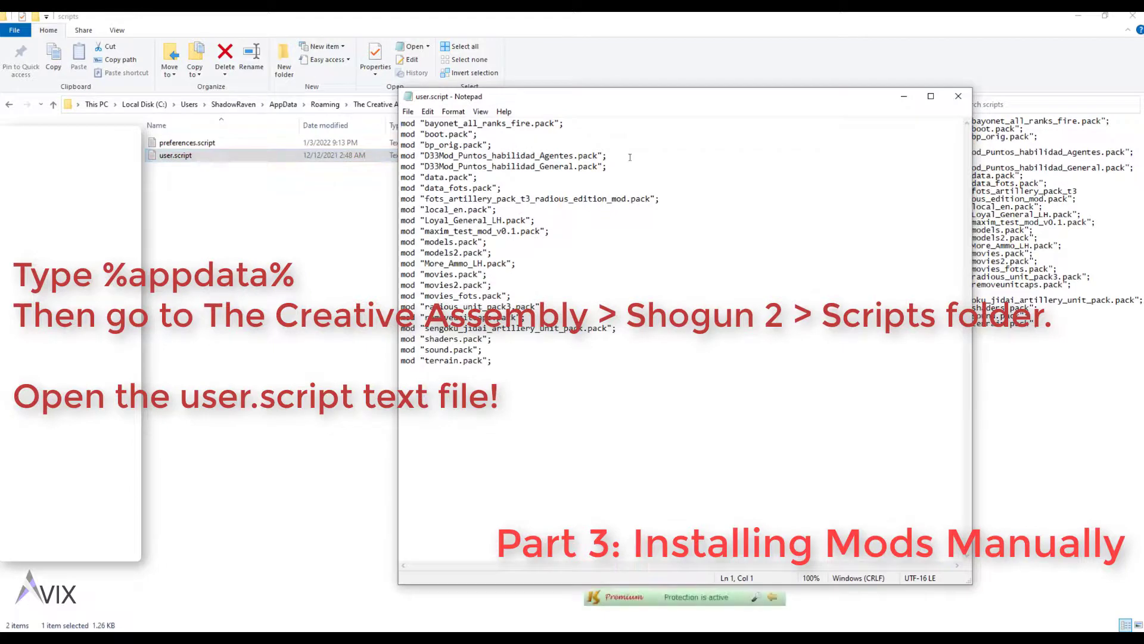
pyautogui.moveTo(593, 109); pyautogui.dragTo(585, 186)
pyautogui.click(584, 209)
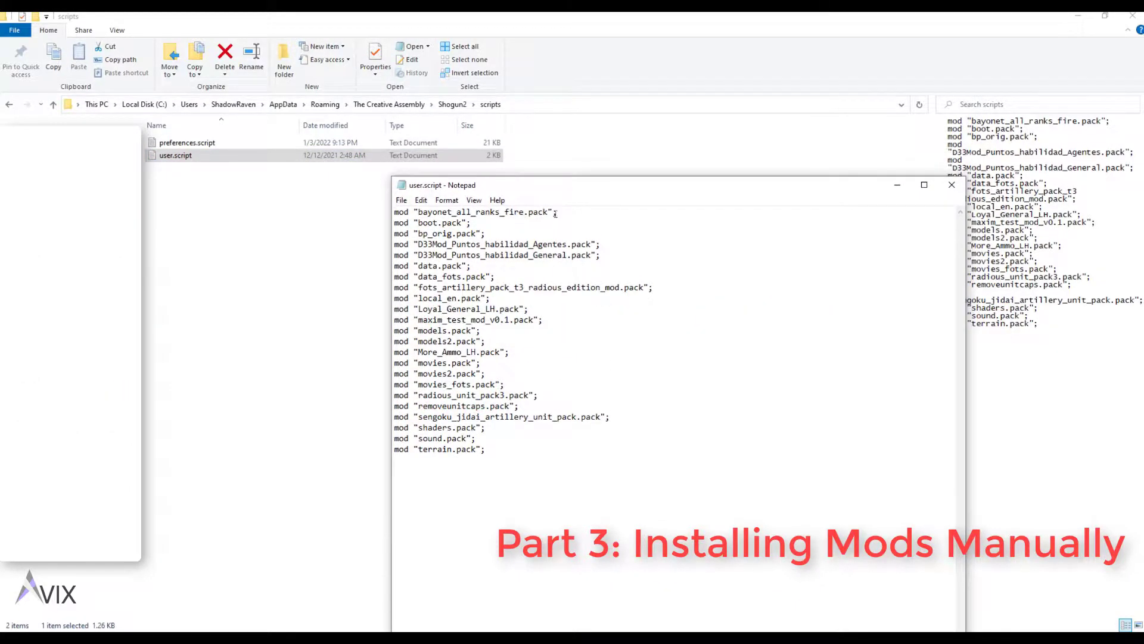
pyautogui.hotkey('shift', 'Left')
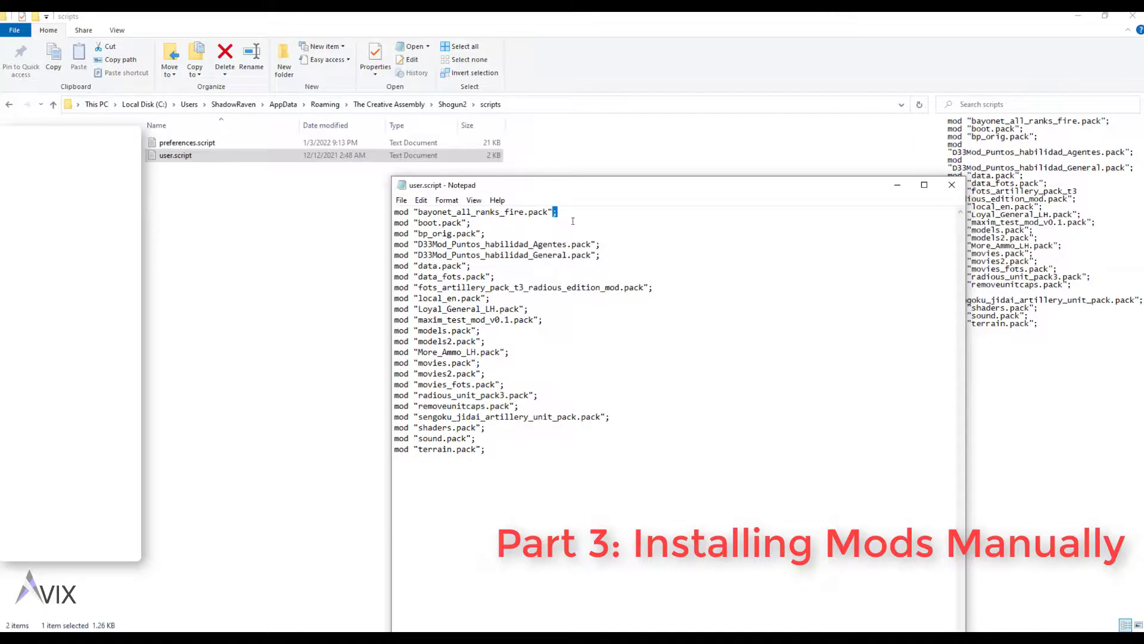